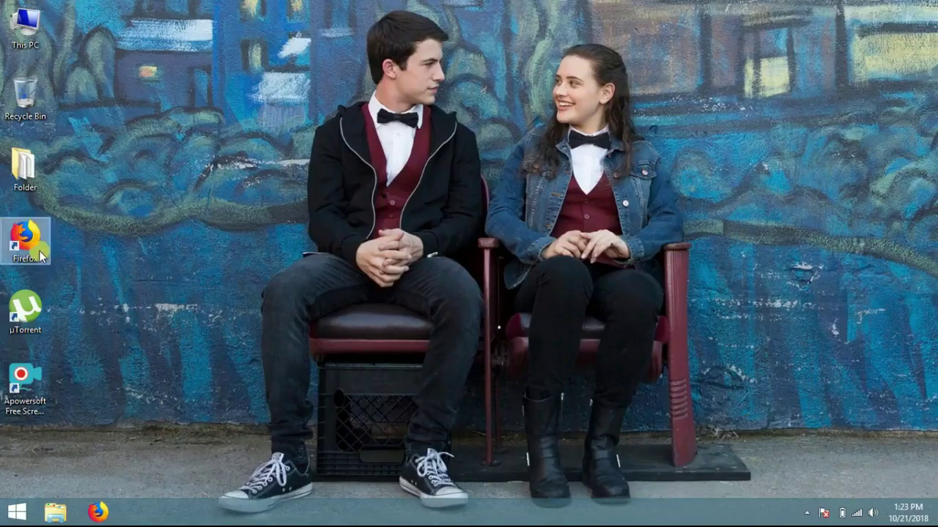
Launch Firefox and go to tamilrockers.ai
left_click(26, 242)
double_click(42, 256)
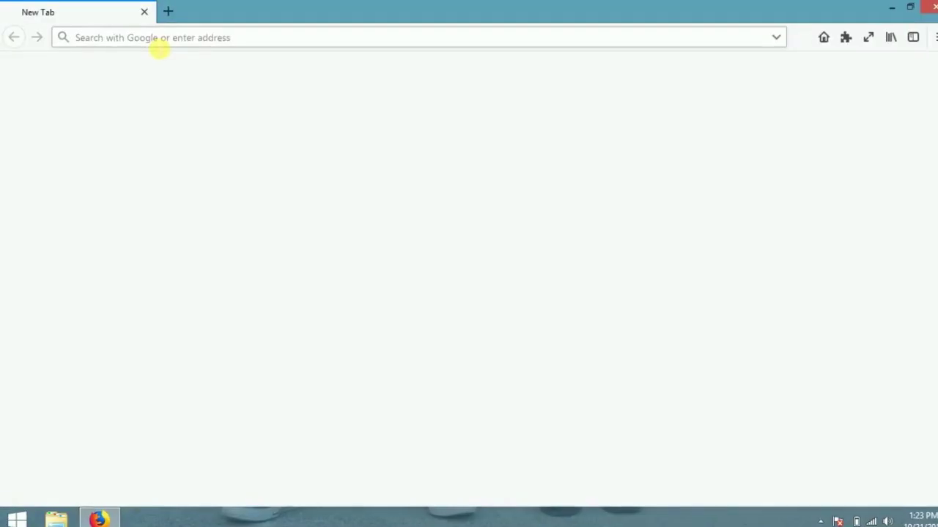
type("tamilro")
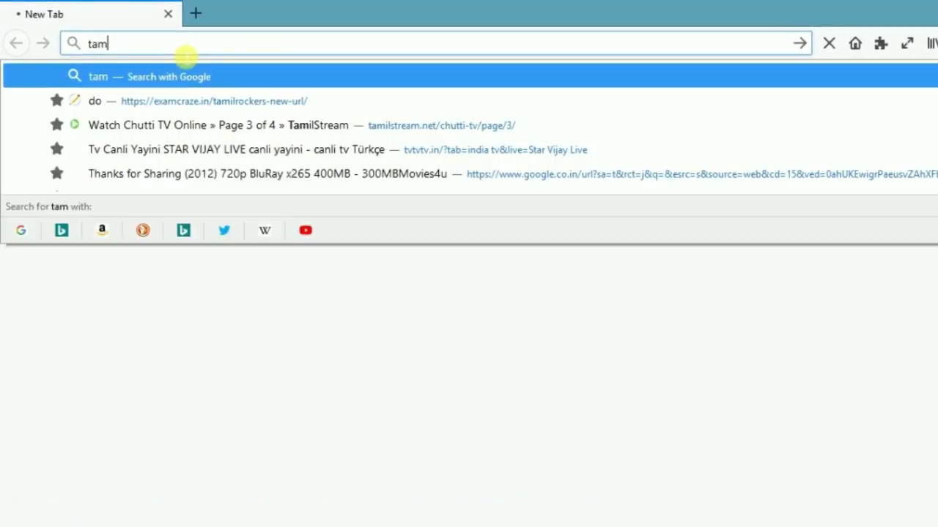
type("ckers.")
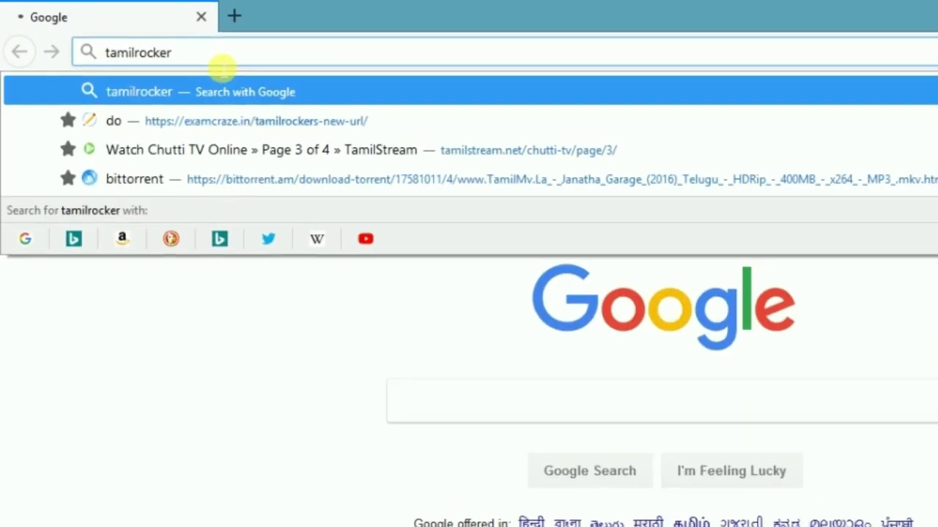
type("ai")
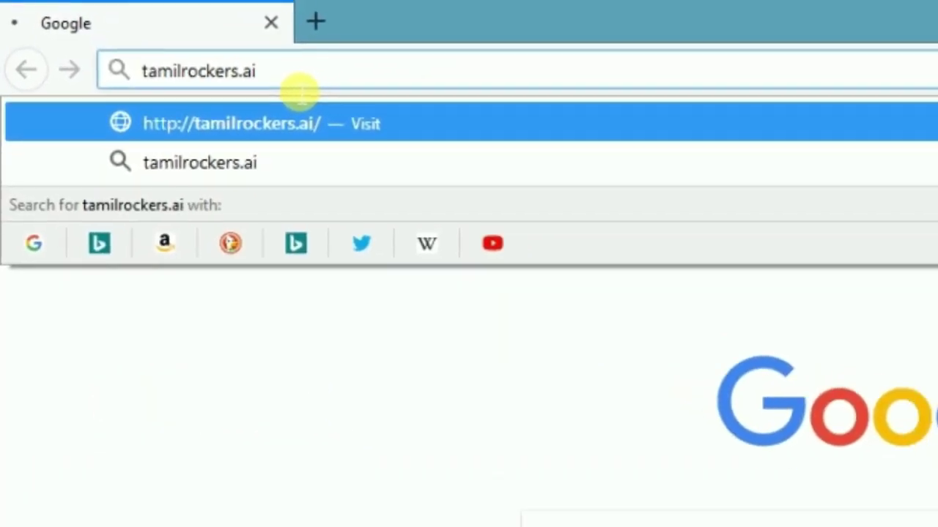
key("Return")
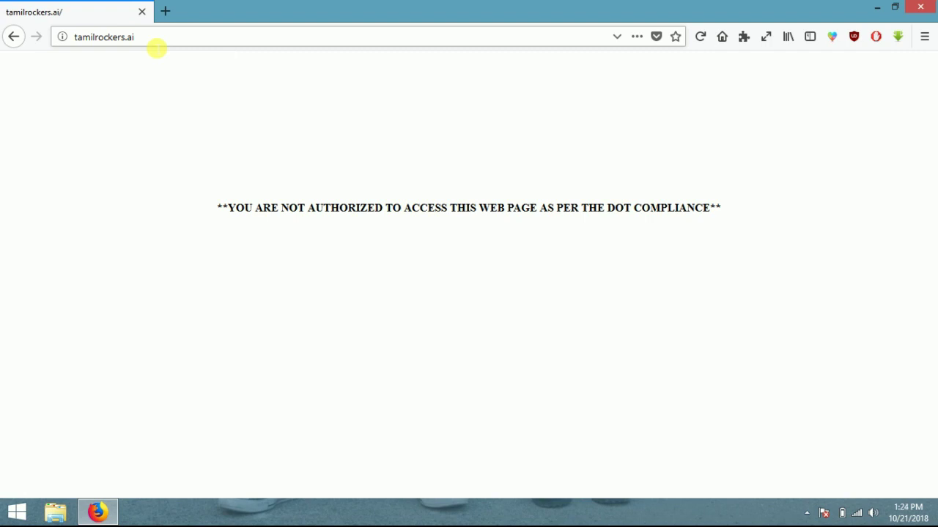
Select the not-authorized DOT notice text, then start a new tab search with 'ta'
left_click_drag(215, 212, 740, 232)
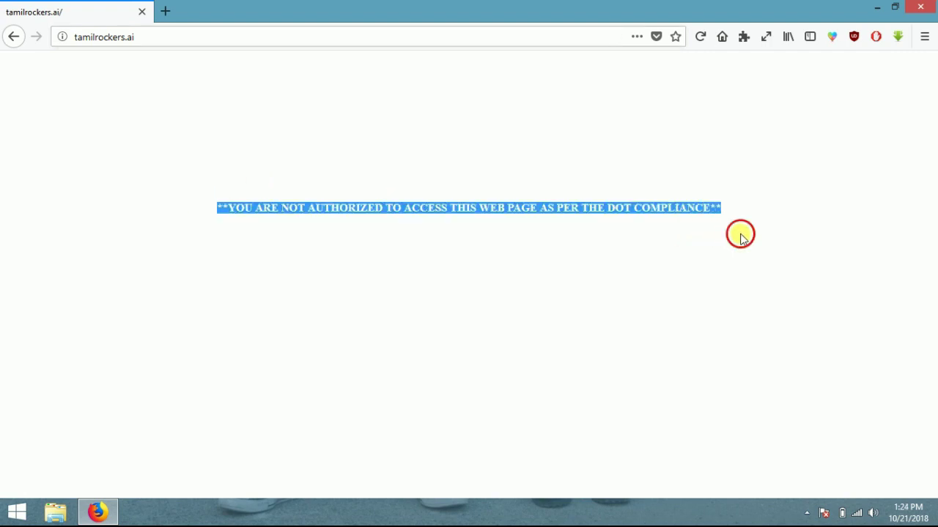
left_click(739, 232)
left_click(168, 13)
type("tamilrockers-new-url/")
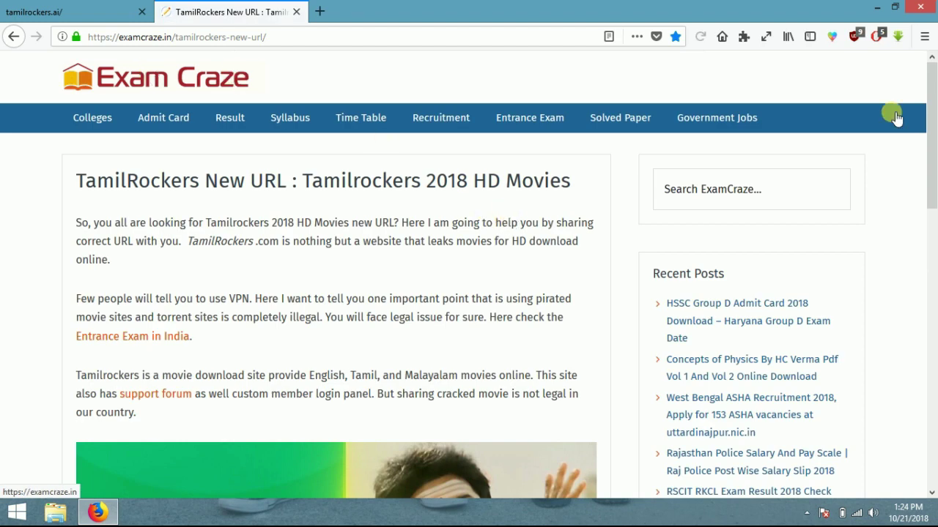
Scroll down through the ExamCraze TamilRockers new-URL article
left_click_drag(932, 143, 932, 339)
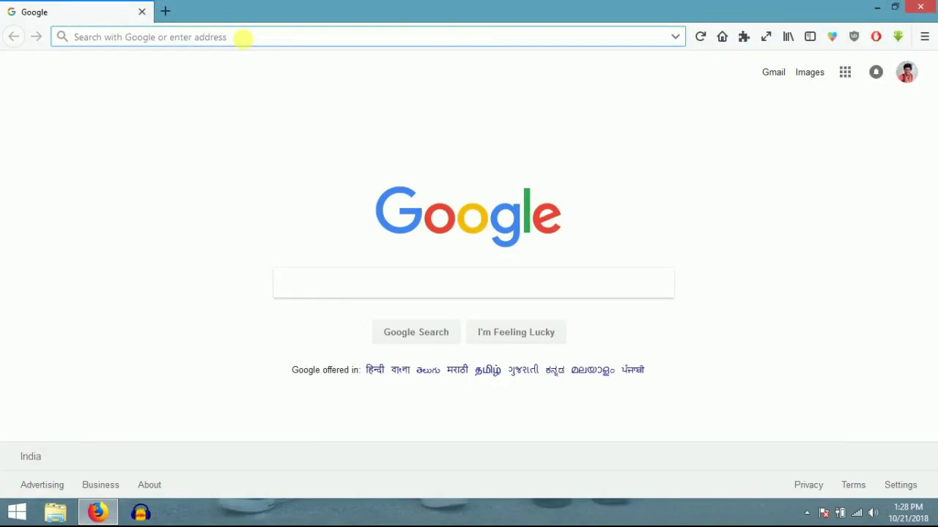
Search Google for 'vpn' and look over the results
type("vpn")
key("Return")
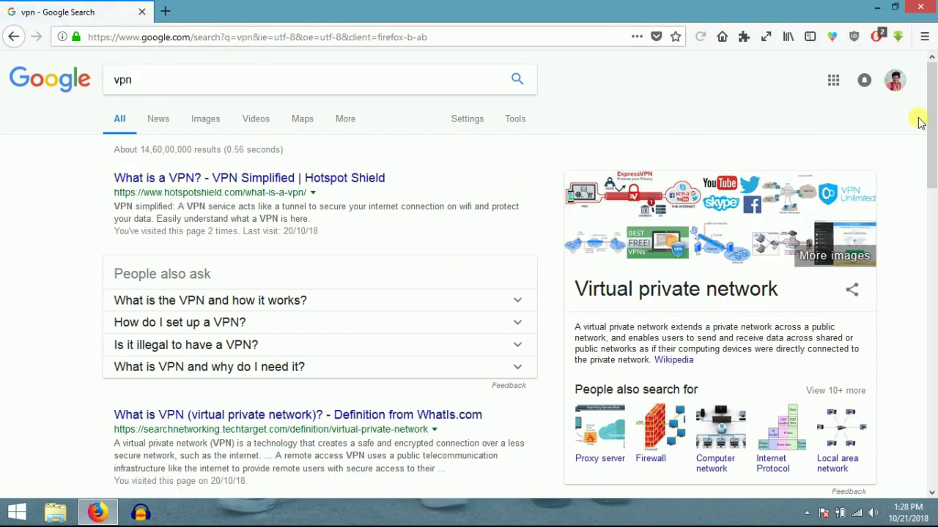
left_click_drag(934, 110, 933, 74)
Search the Firefox add-ons for a vpn extension
left_click(741, 36)
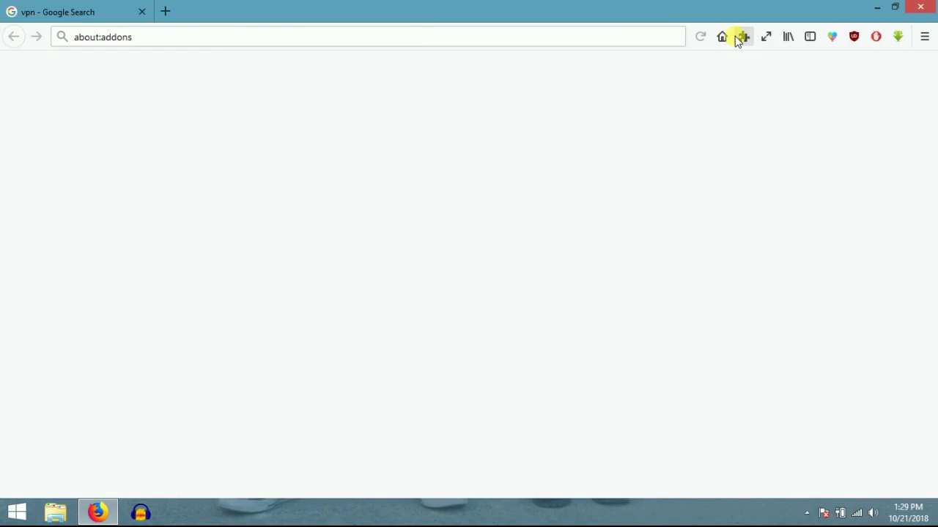
left_click(703, 80)
type("vpn")
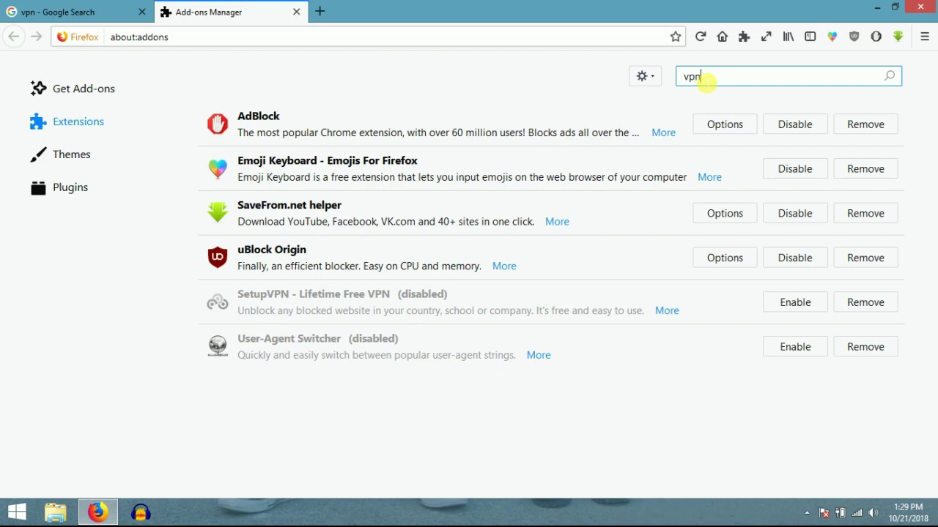
key("Return")
left_click_drag(932, 91, 932, 269)
Close the add-on tabs and search Google for 'proxy'
left_click(450, 12)
left_click(296, 12)
left_click(207, 81)
key("BackSpace")
key("BackSpace")
key("BackSpace")
type("p")
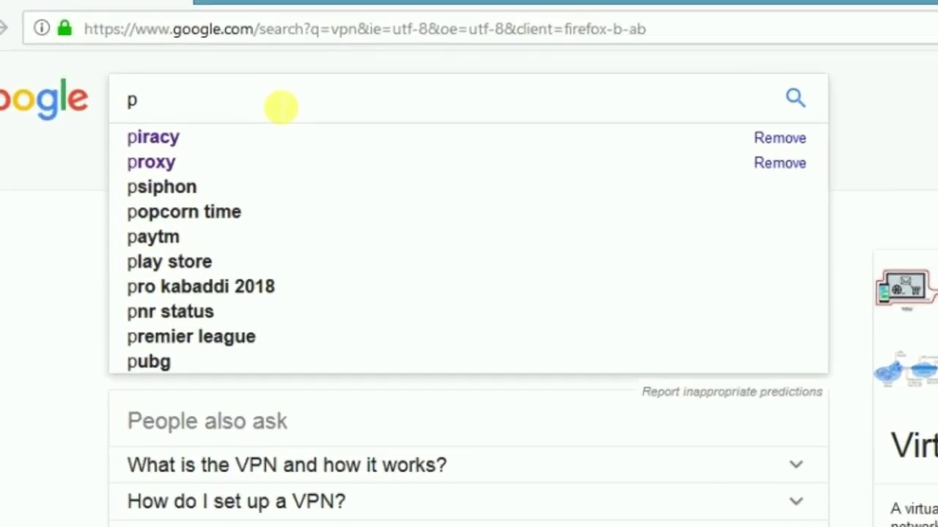
type("roxy")
key("Return")
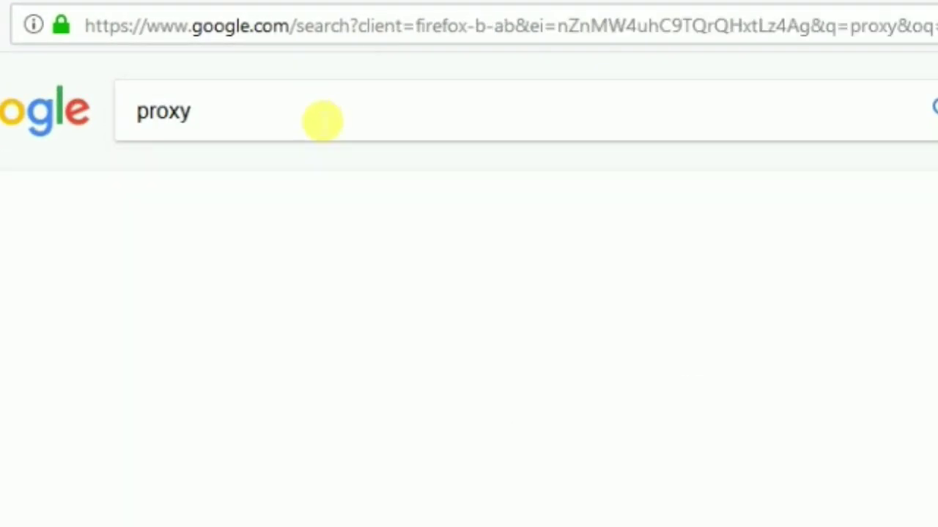
Open ProxySite.com from the results and load tamilrockers.by through its eu0 proxy
left_click_drag(364, 342, 153, 341)
left_click(204, 179)
type("ta")
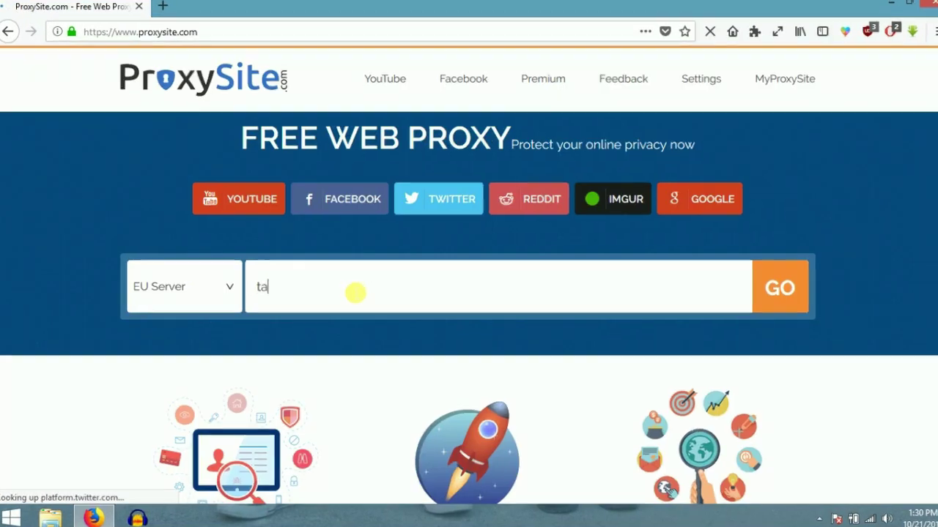
type("milr")
type("ockers.com")
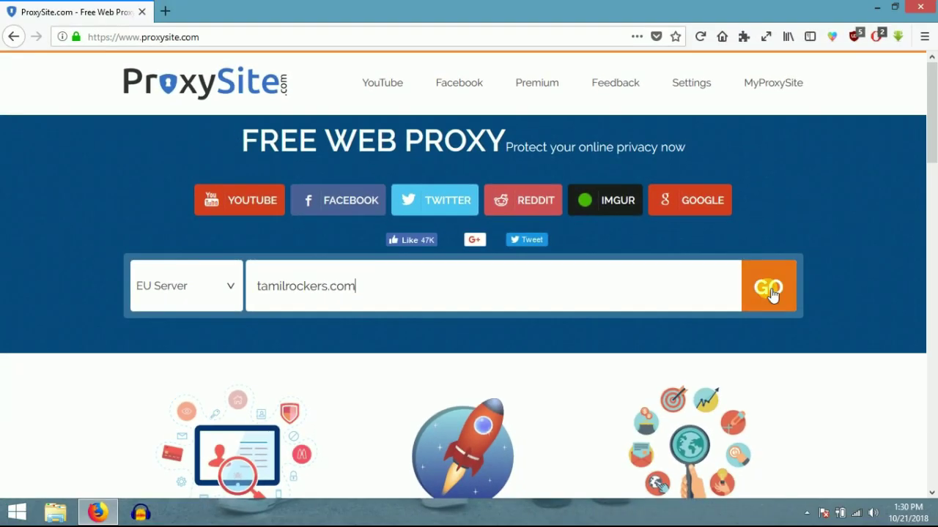
left_click(768, 288)
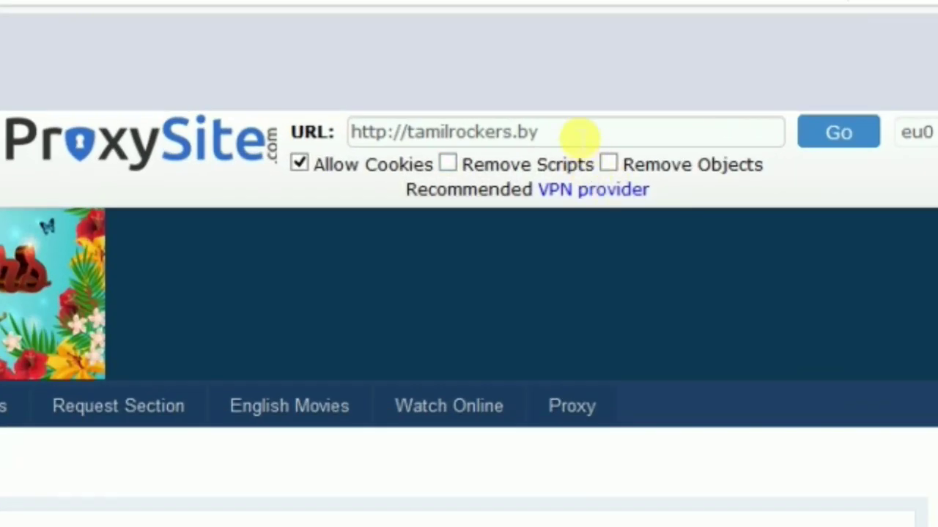
left_click_drag(579, 135, 351, 134)
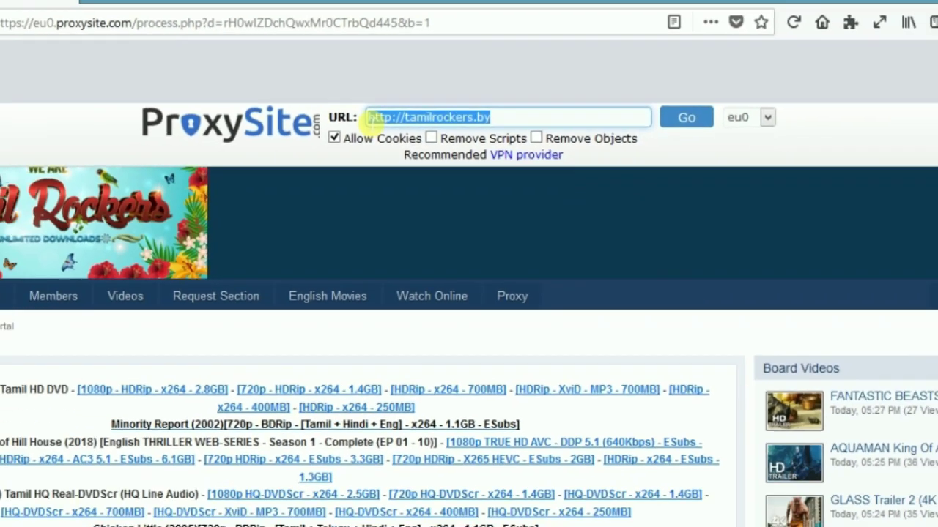
left_click(598, 135)
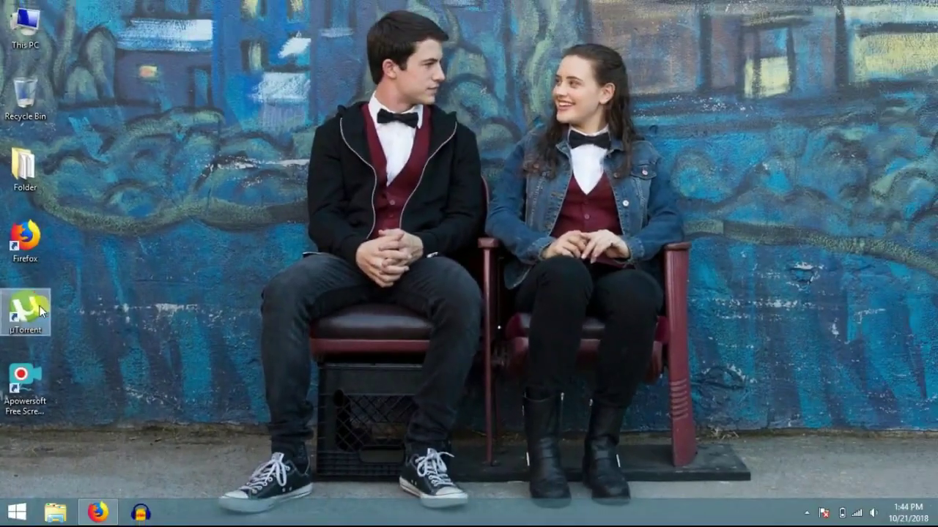
left_click(97, 513)
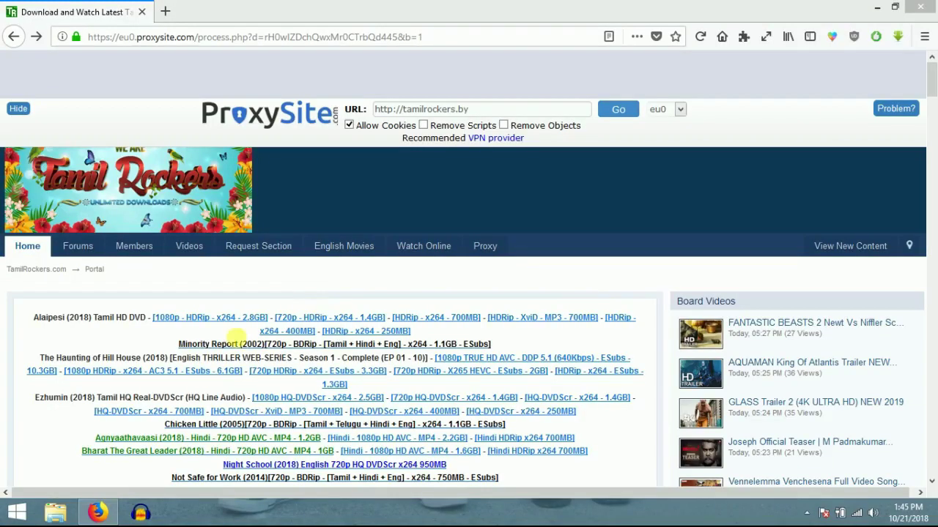
Open the Minority Report (2002) topic and save its 720p .torrent file
left_click(251, 345)
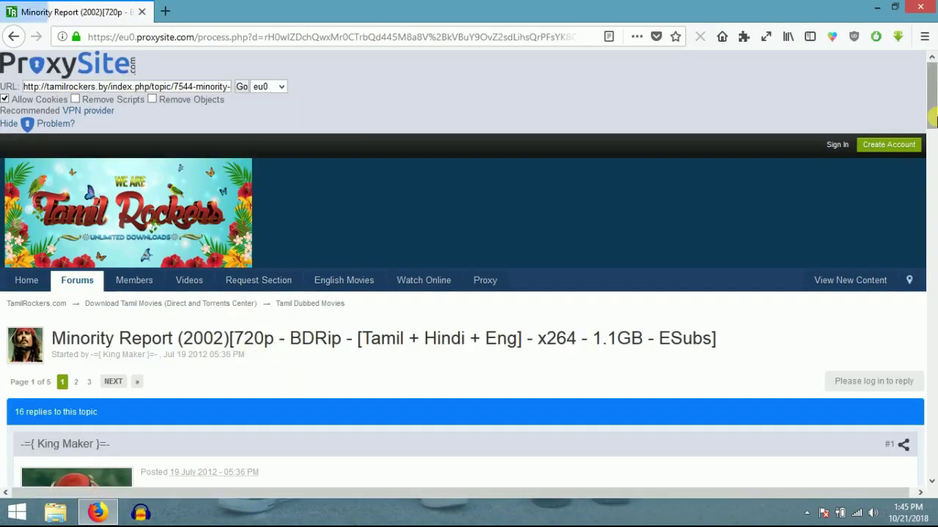
left_click_drag(930, 117, 932, 333)
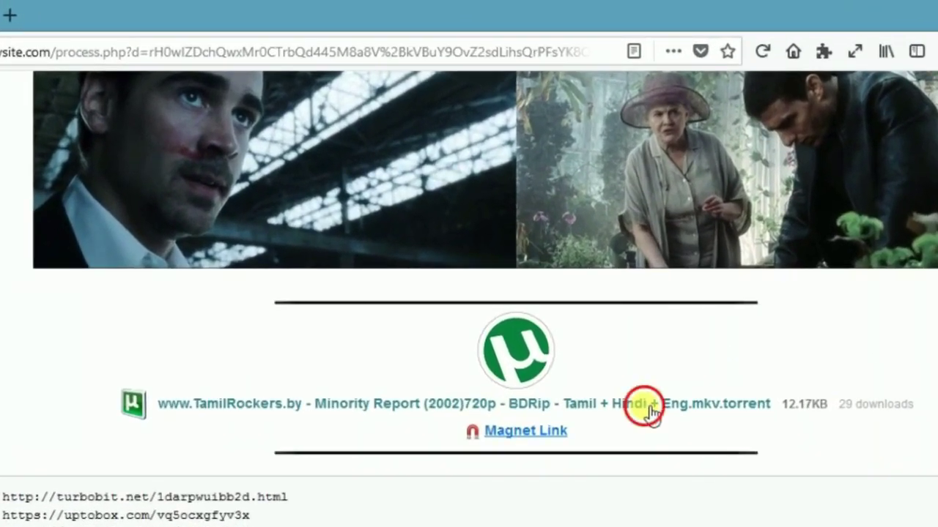
left_click(627, 318)
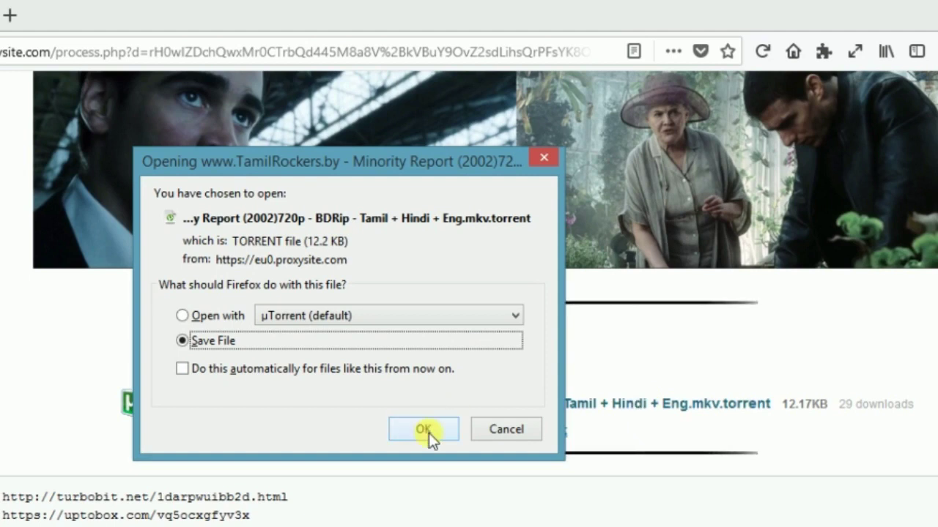
left_click(428, 433)
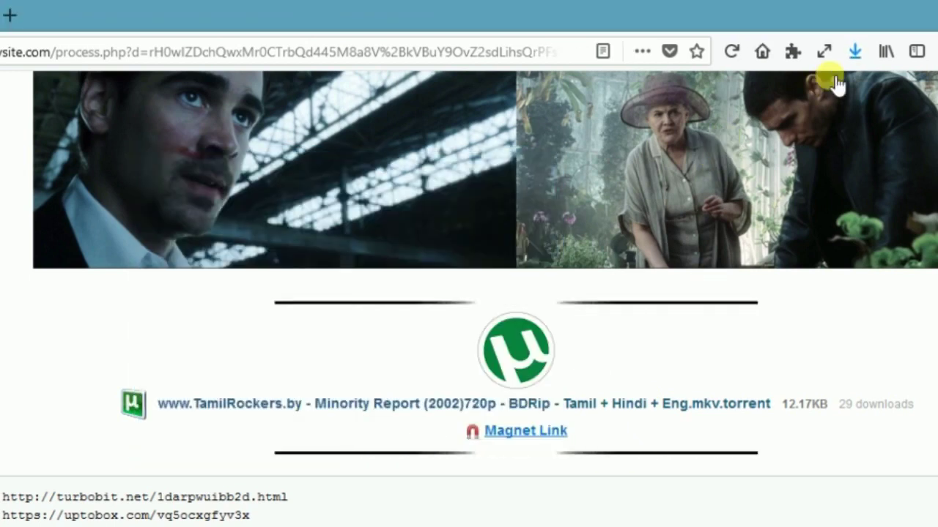
Open the downloaded Minority Report torrent from Firefox's downloads list
left_click(852, 53)
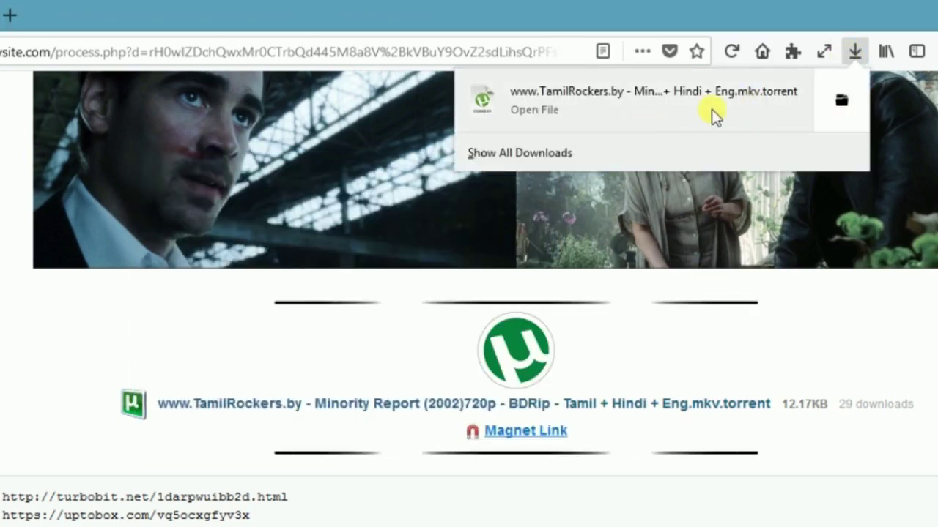
left_click(561, 434)
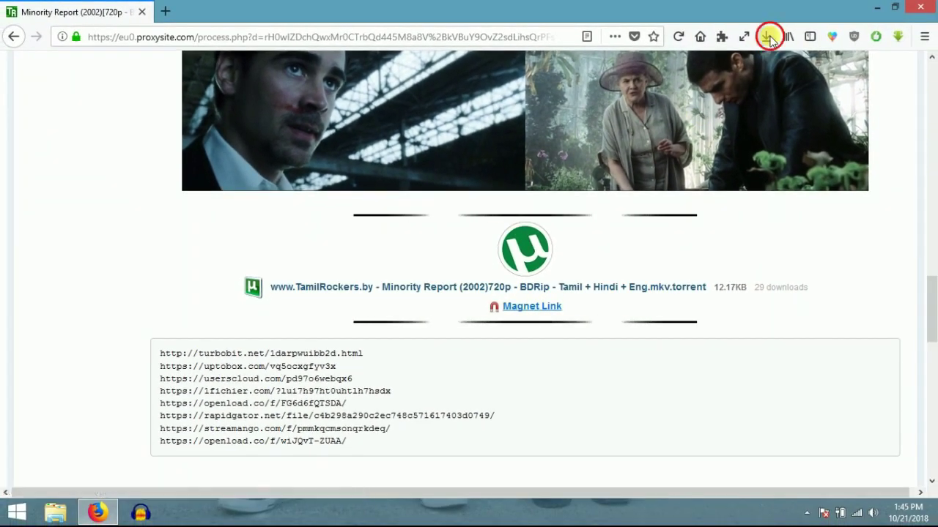
left_click(779, 39)
left_click(628, 90)
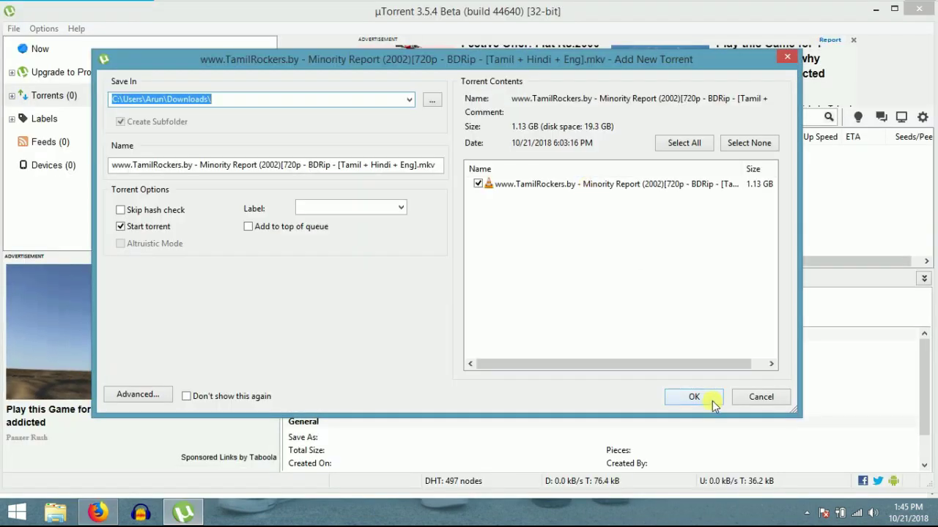
Accept the Minority Report torrent in uTorrent and view its transfer details
left_click(712, 403)
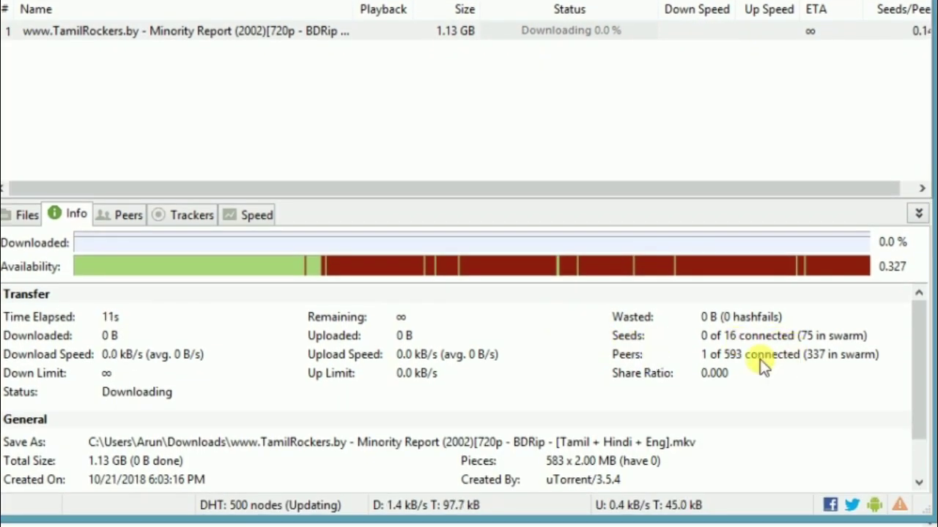
left_click(192, 216)
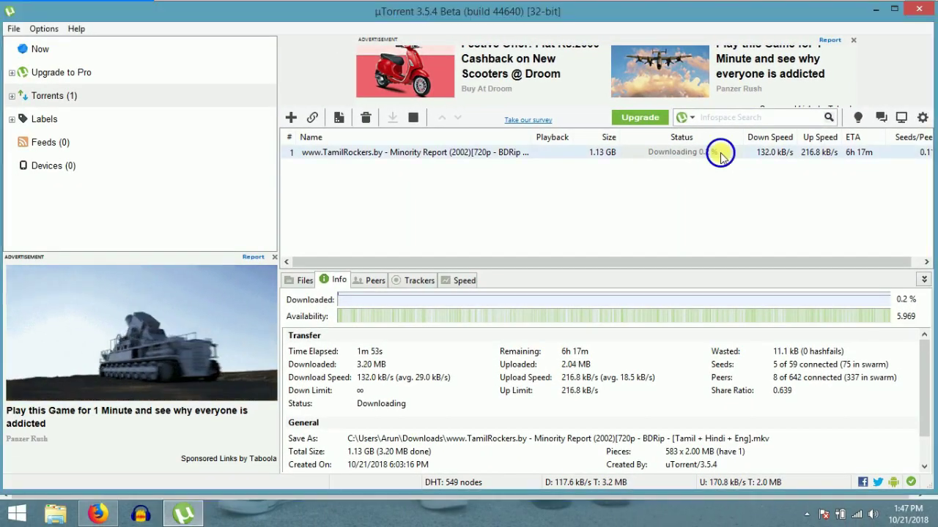
In the torrent's Properties, enter 10 as the General tab's maximum upload rate
right_click(708, 159)
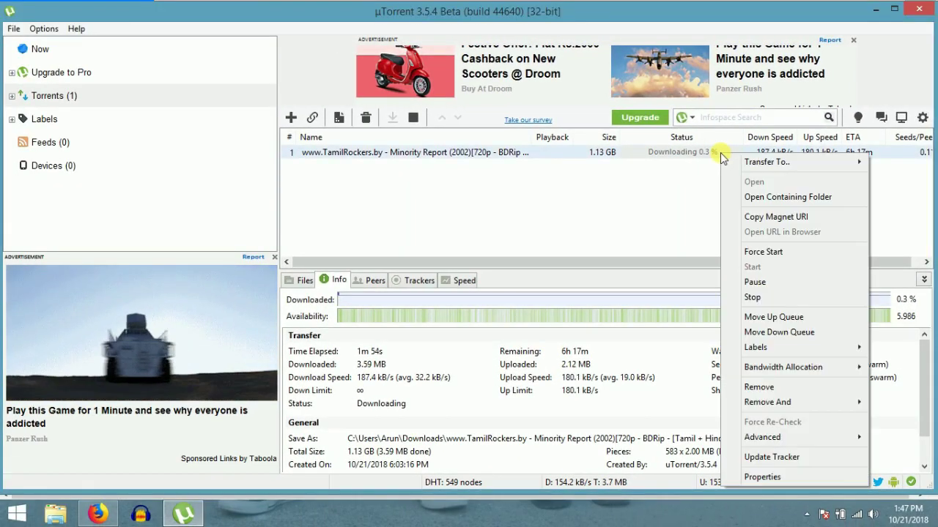
left_click(771, 477)
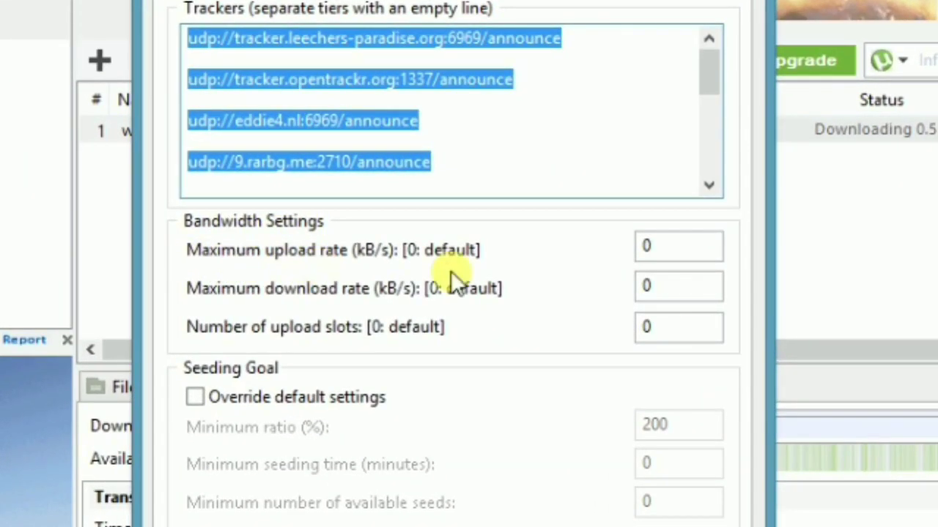
left_click(646, 248)
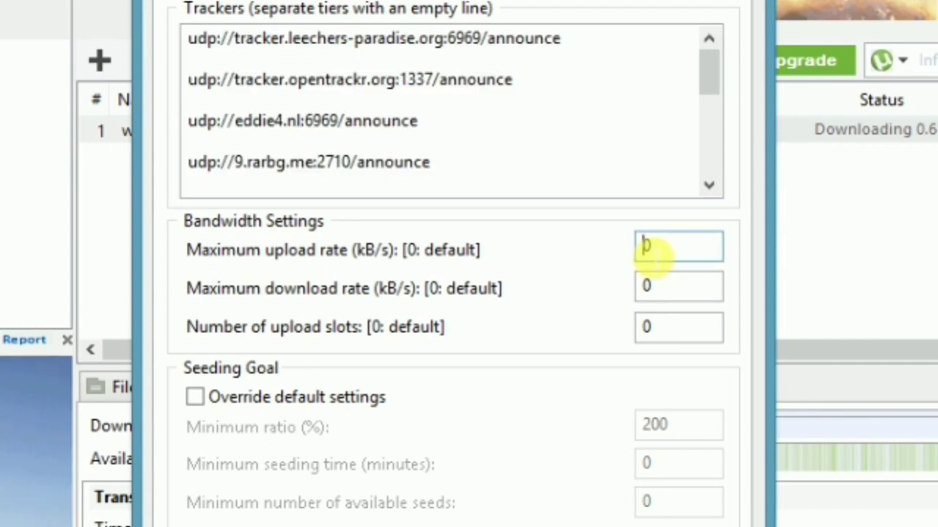
type("1")
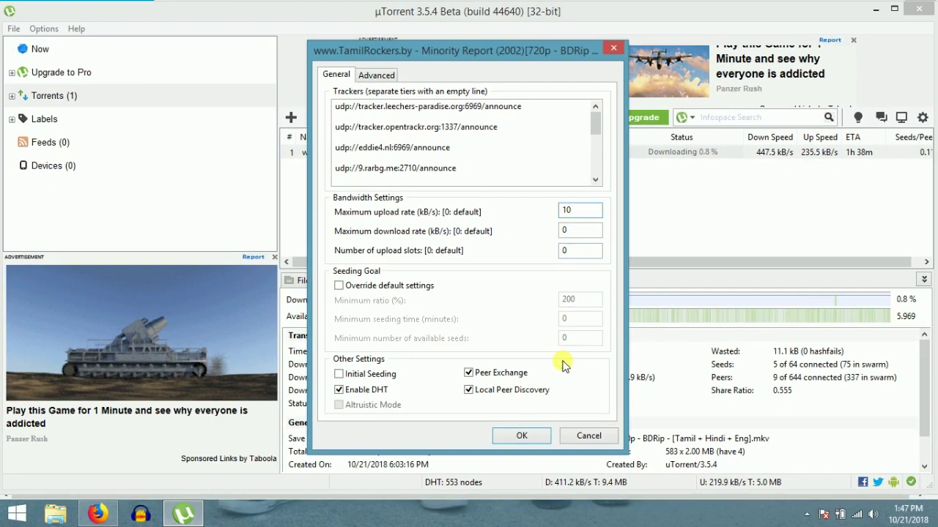
left_click(526, 435)
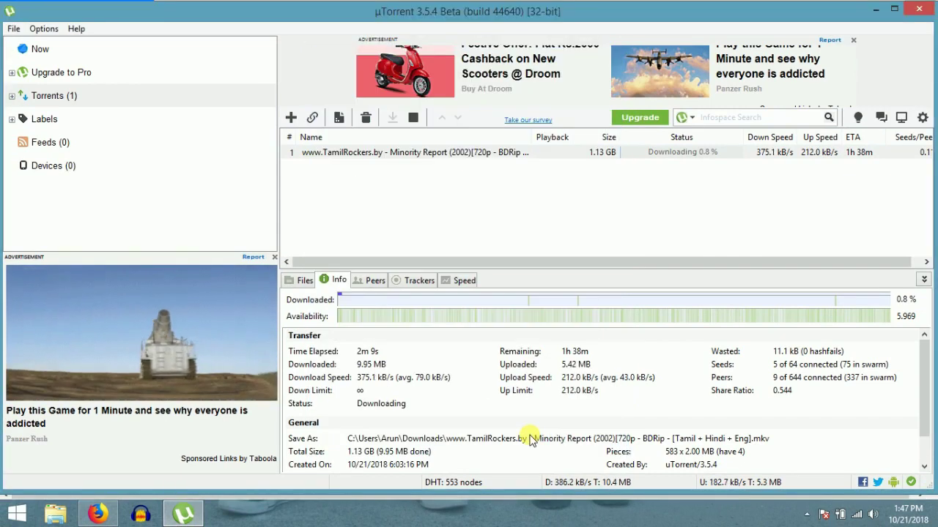